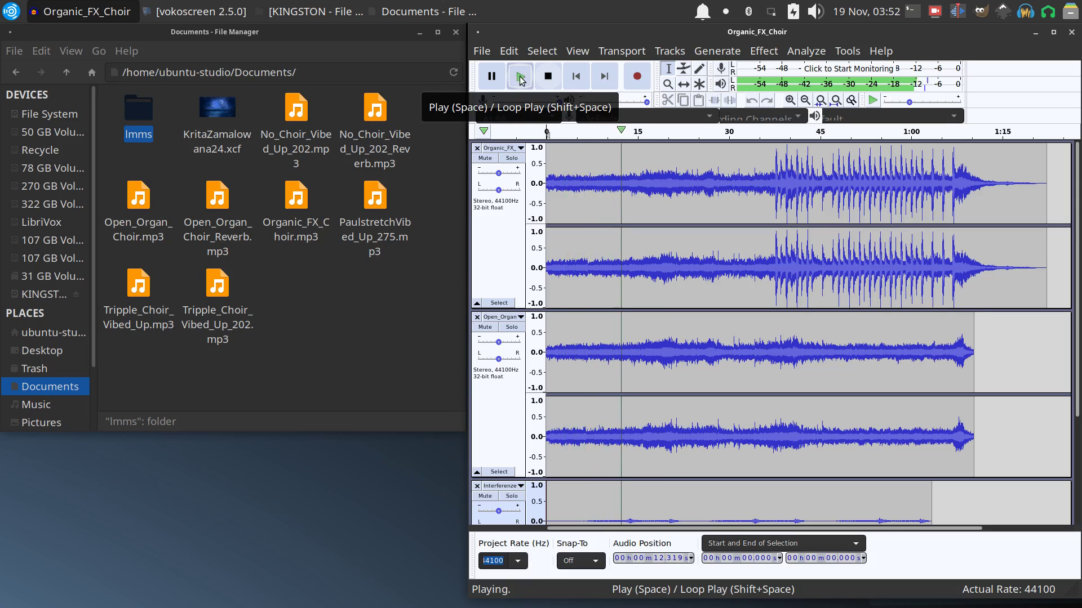
Stop playback and import Open_Sourcerer_Organ_Choir.wav from the lmms/projects folder into the Organic_FX_Choir project as a new track
click(548, 76)
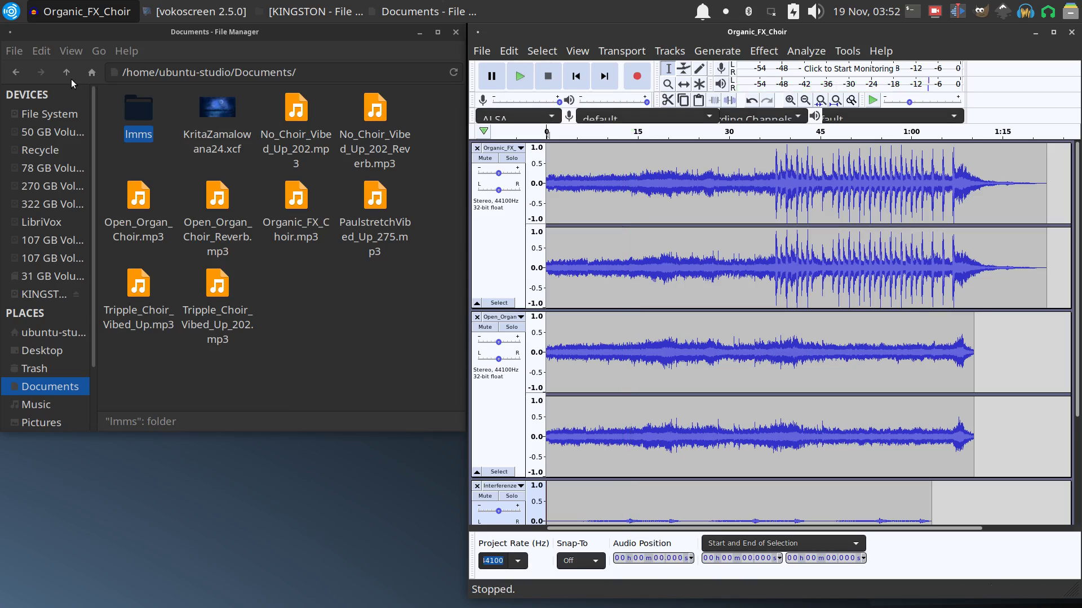
double_click(136, 111)
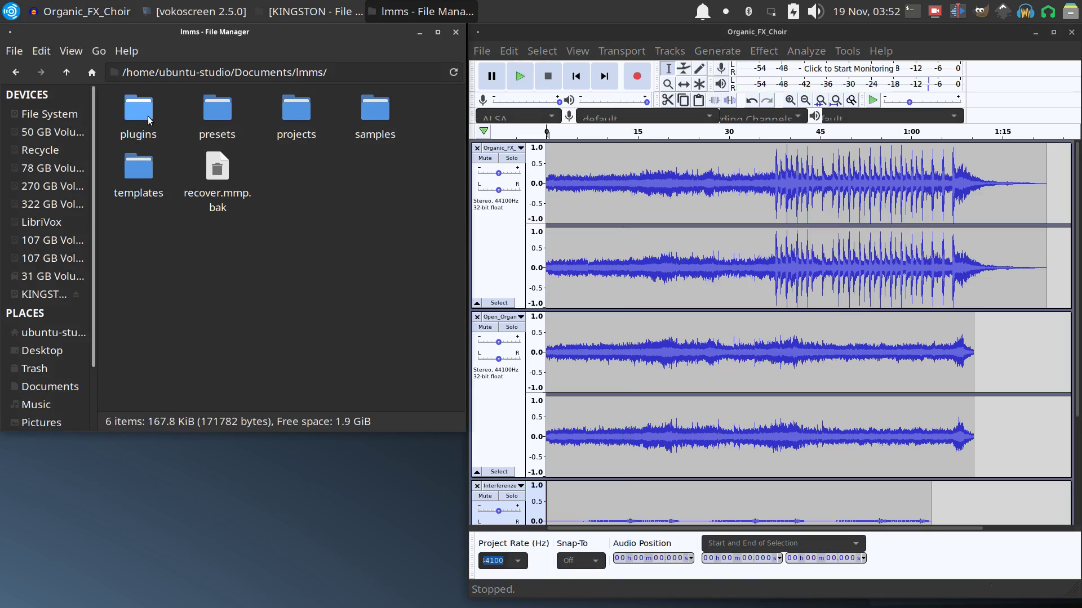
double_click(296, 115)
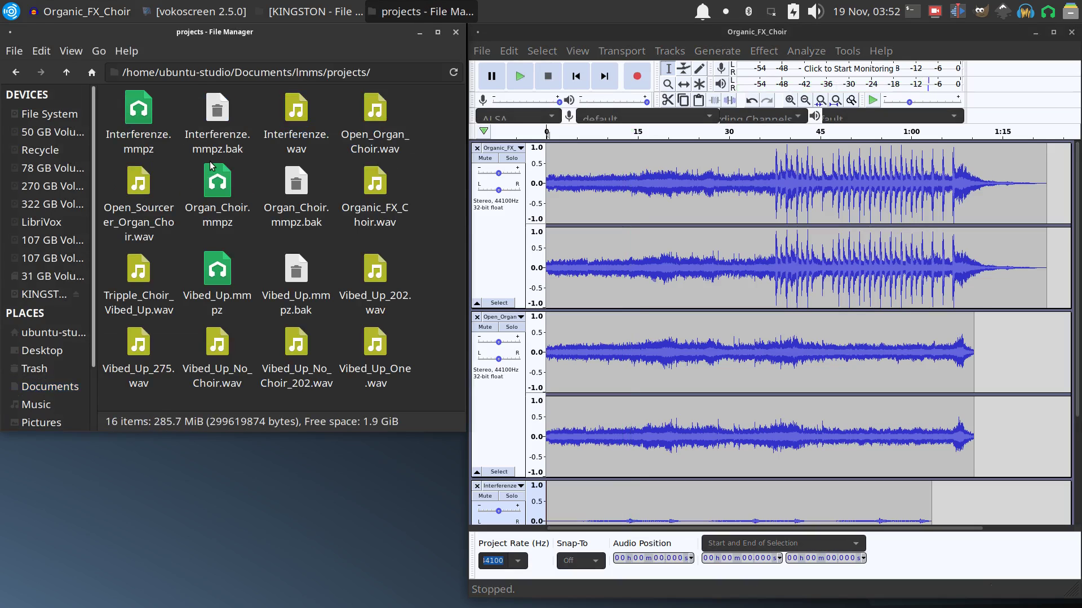
click(138, 184)
drag(138, 184, 570, 463)
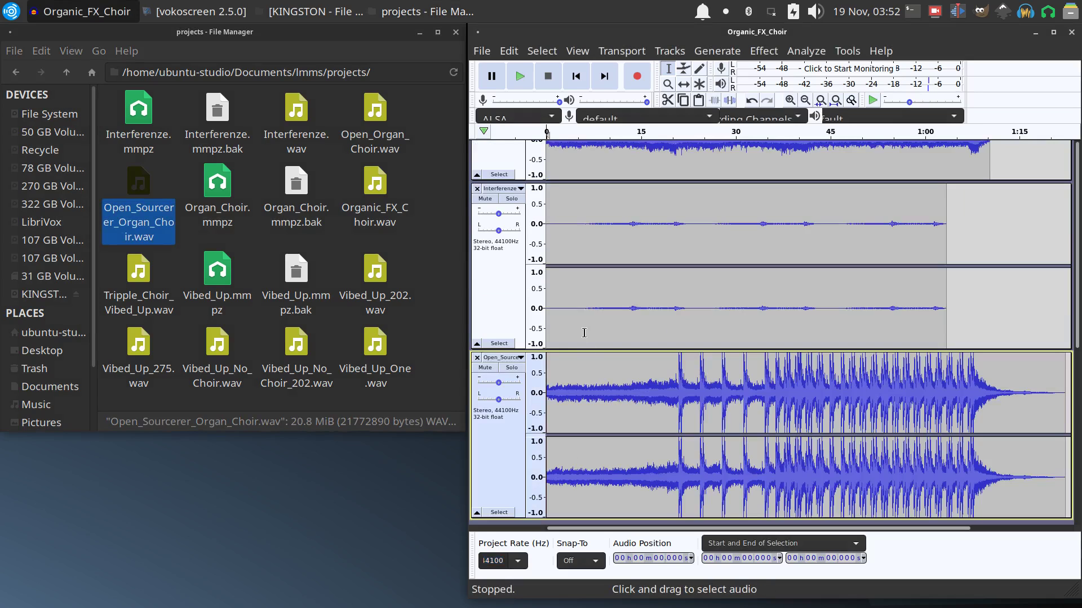
Play the full mix in the maximized window and examine the waveforms of all tracks, including the newly imported one
scroll(584, 333, down, 1)
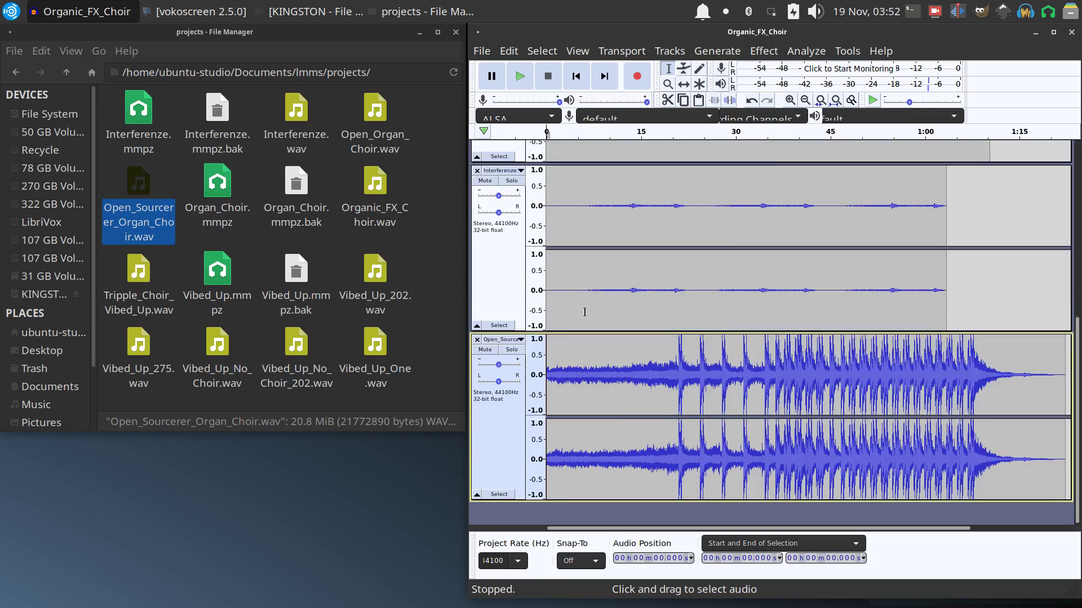
scroll(584, 311, up, 10)
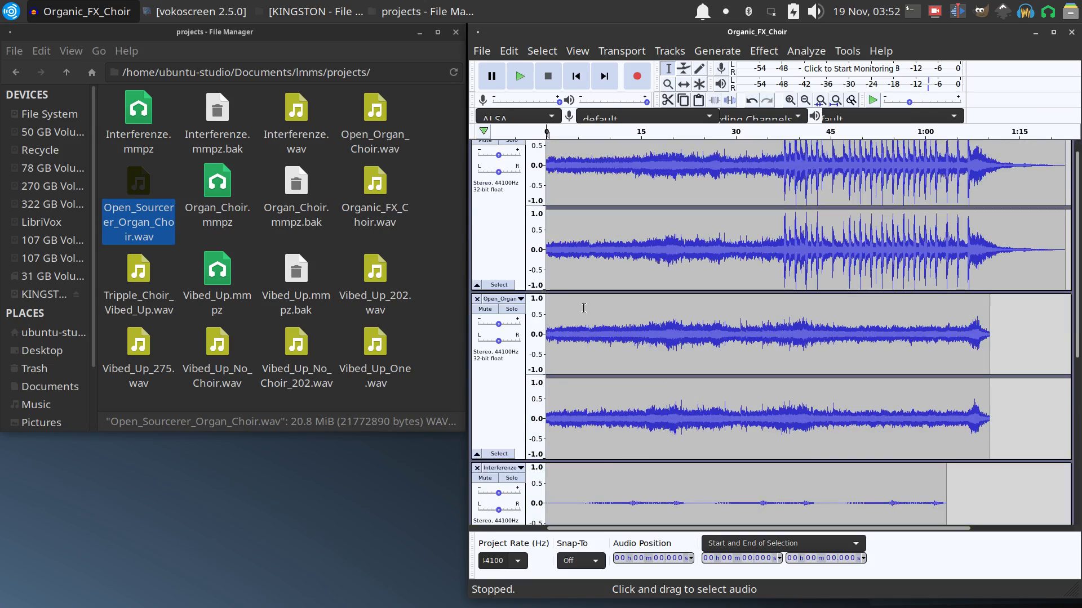
click(520, 77)
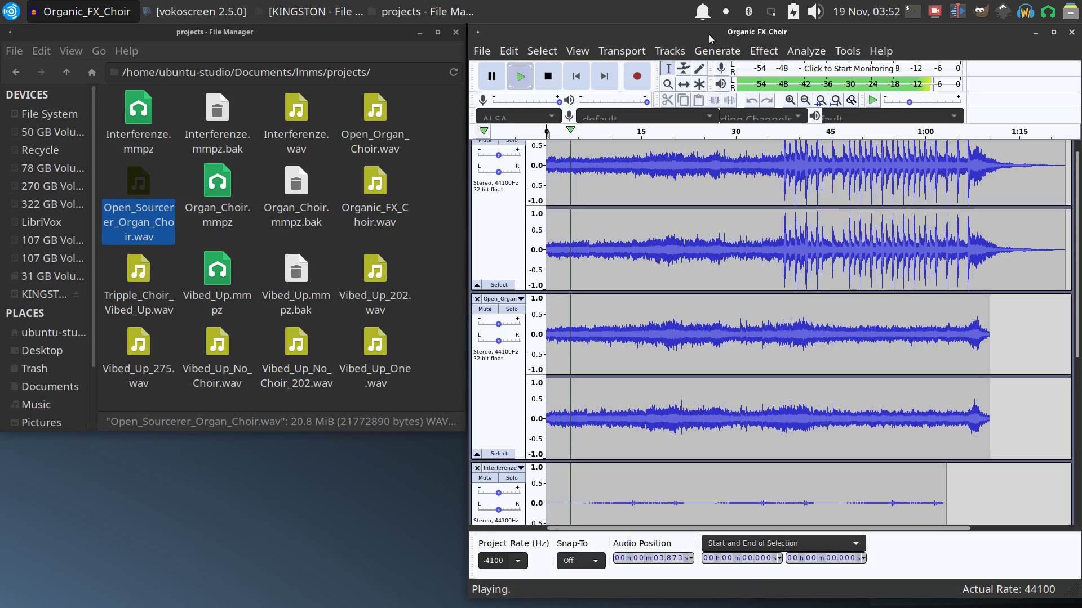
click(1052, 32)
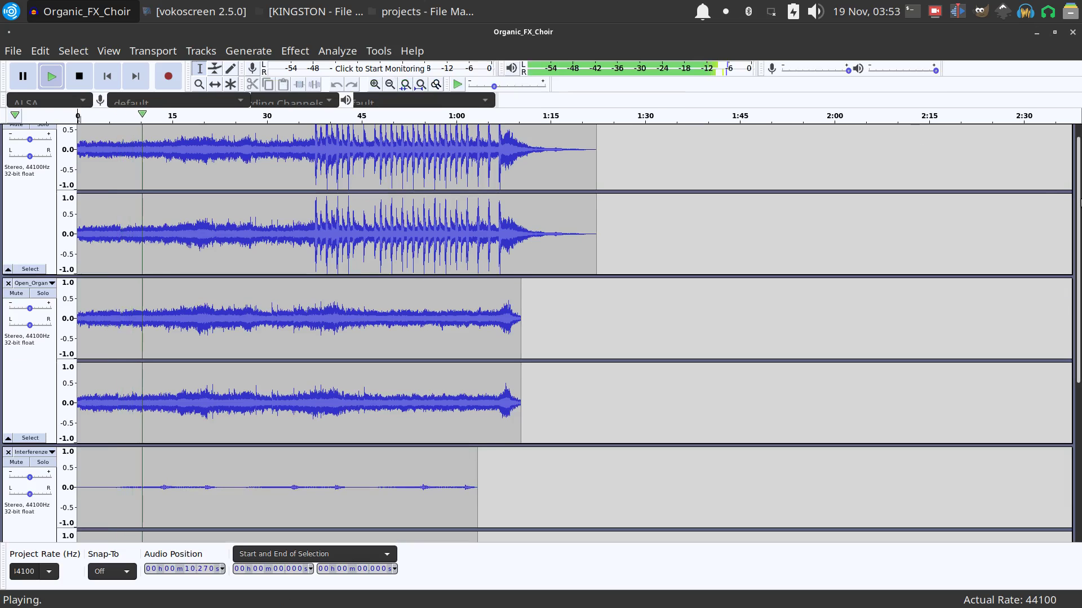
drag(1078, 198, 1079, 366)
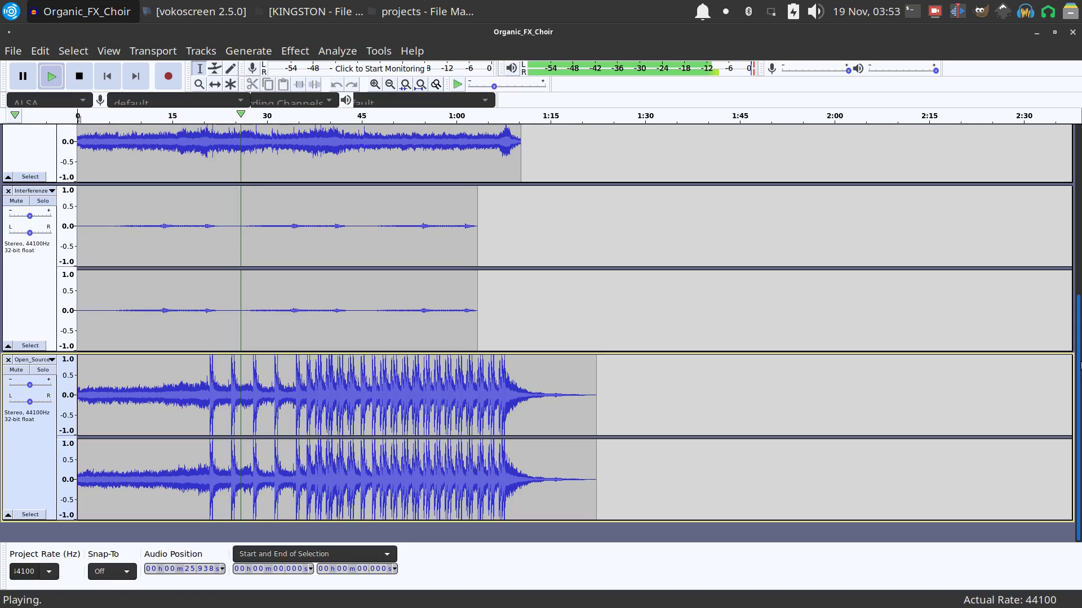
drag(1080, 360, 1056, 180)
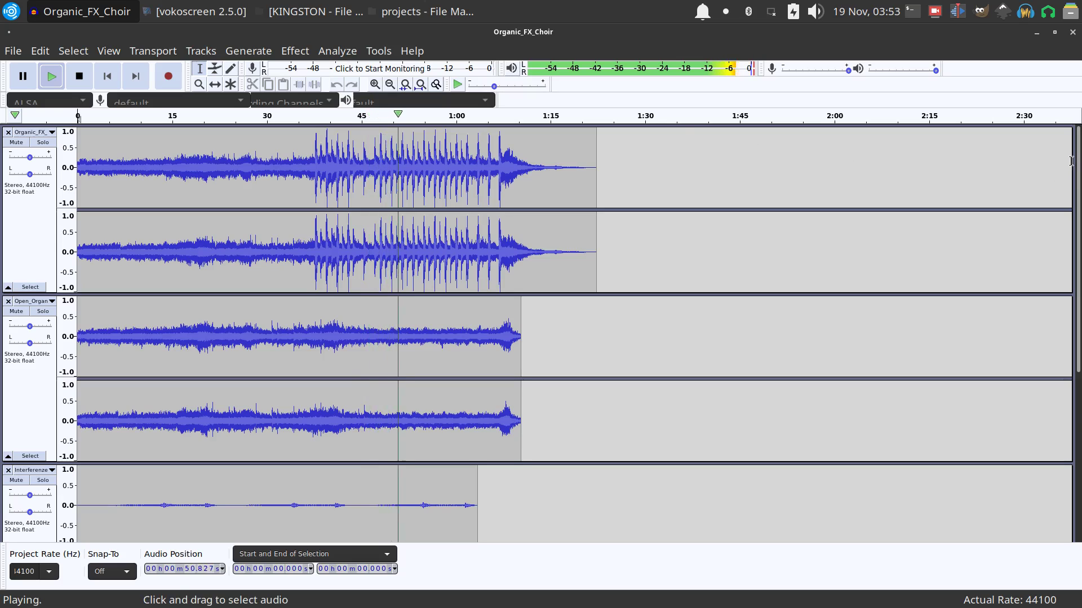
drag(1071, 162, 1074, 280)
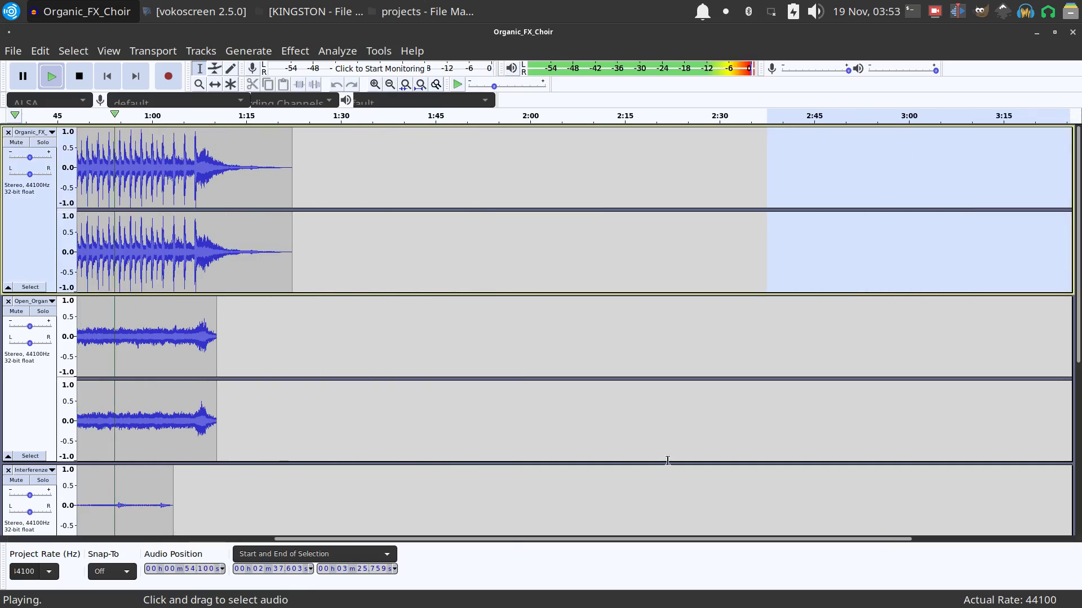
drag(507, 541, 186, 549)
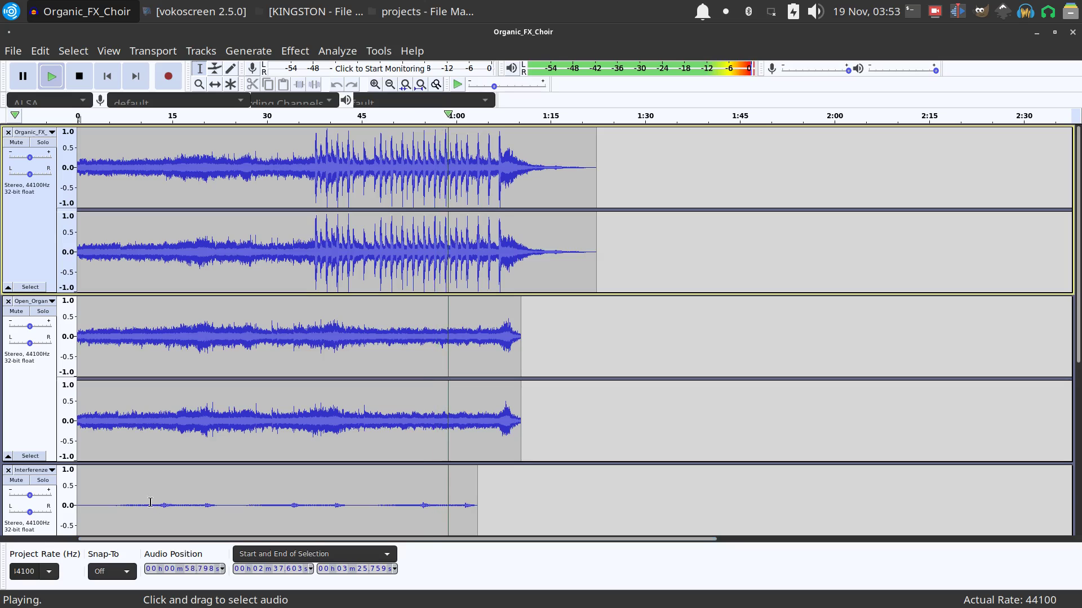
Lower the gain of the imported Open_Sourcerer track slightly during playback, and restore the editor window to its smaller size
scroll(150, 502, down, 5)
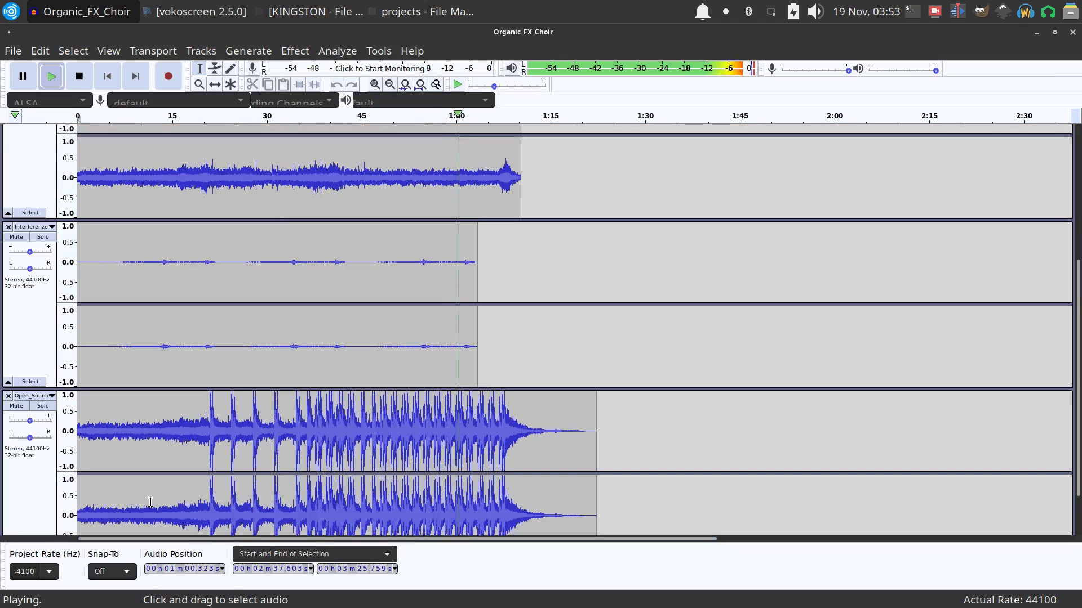
click(30, 421)
drag(30, 421, 23, 423)
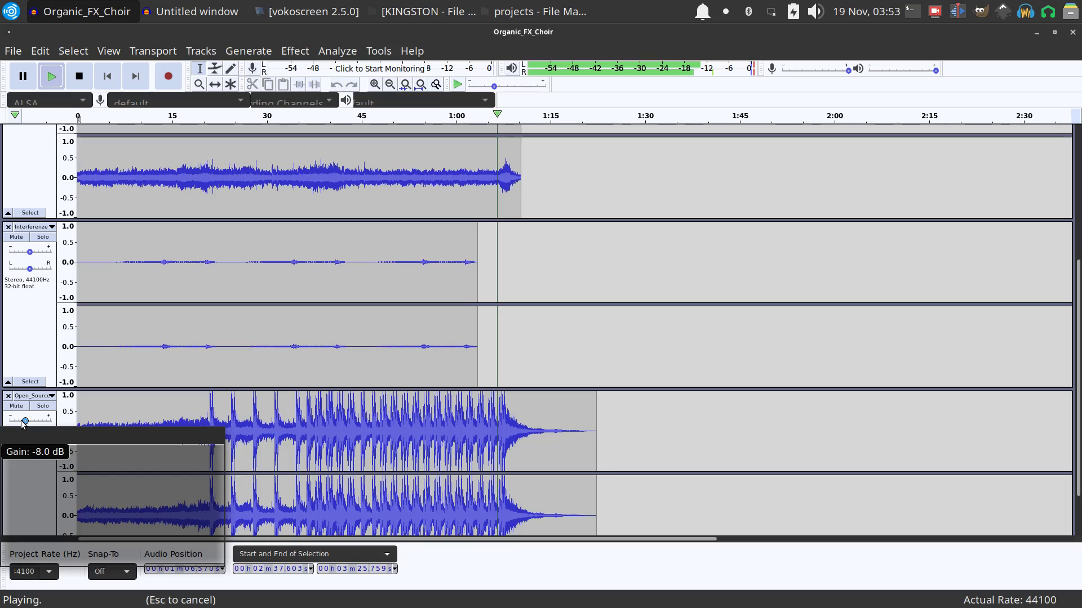
drag(24, 423, 27, 424)
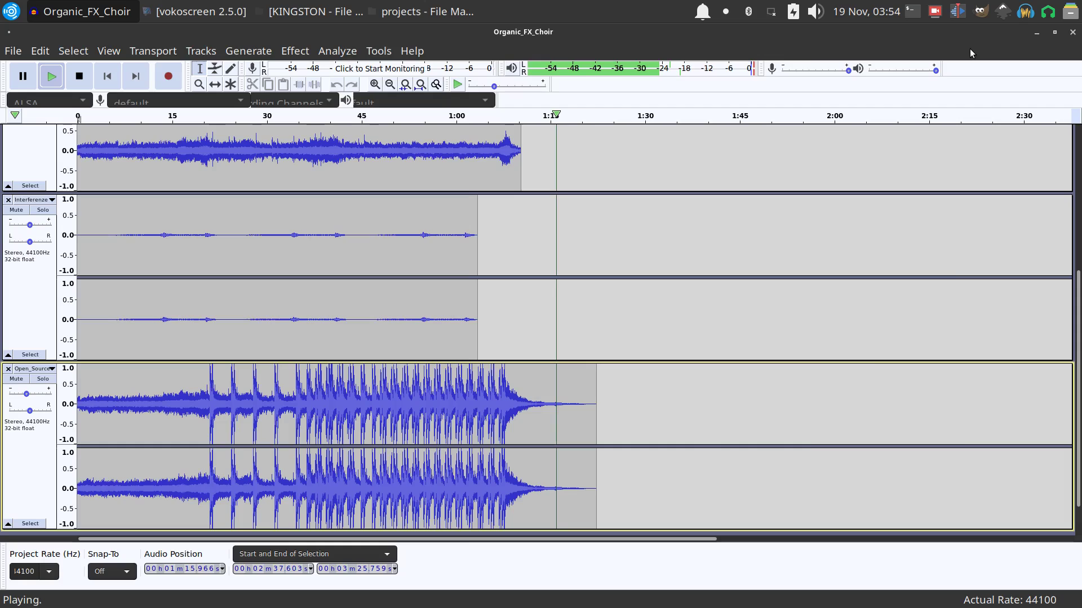
click(1055, 33)
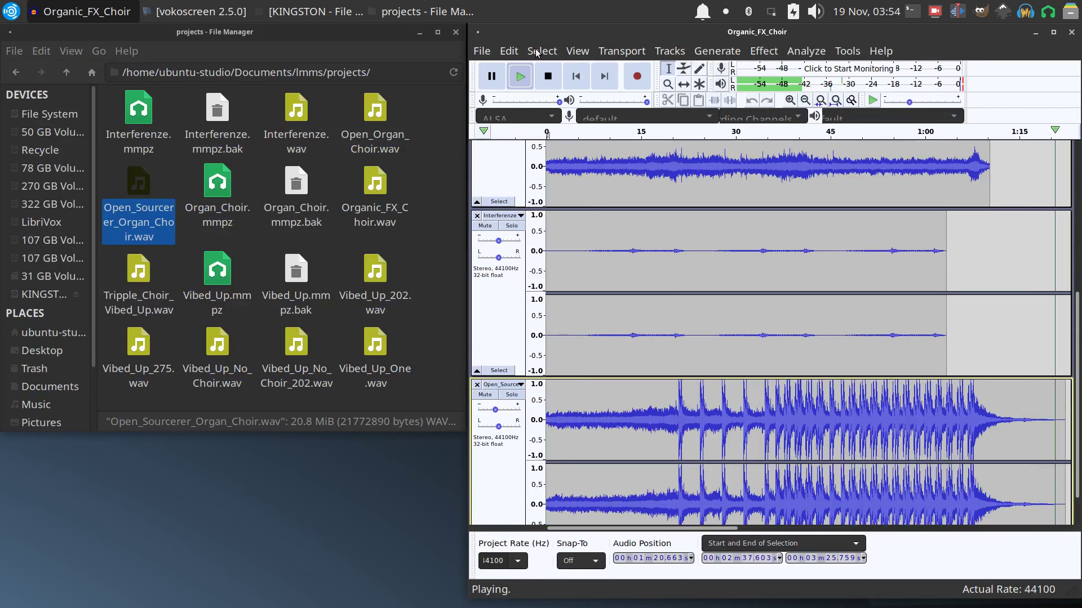
Export the mix as an MP3 named Open_Sourcerer_Organic_FX_Choir.mp3 in Documents, accepting the mixdown to one stereo file
click(482, 54)
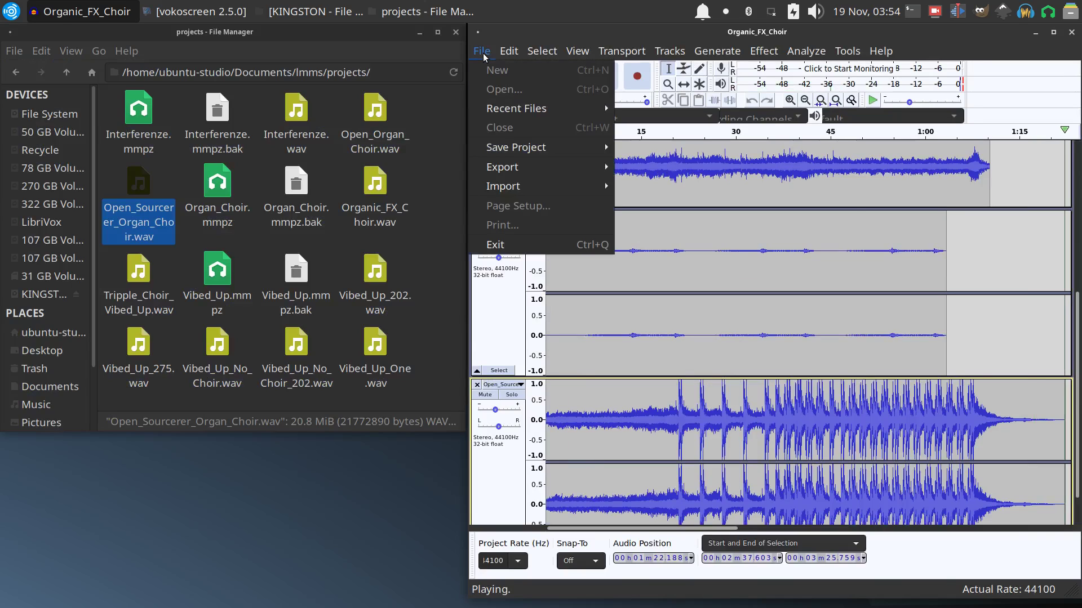
mouse_move(503, 171)
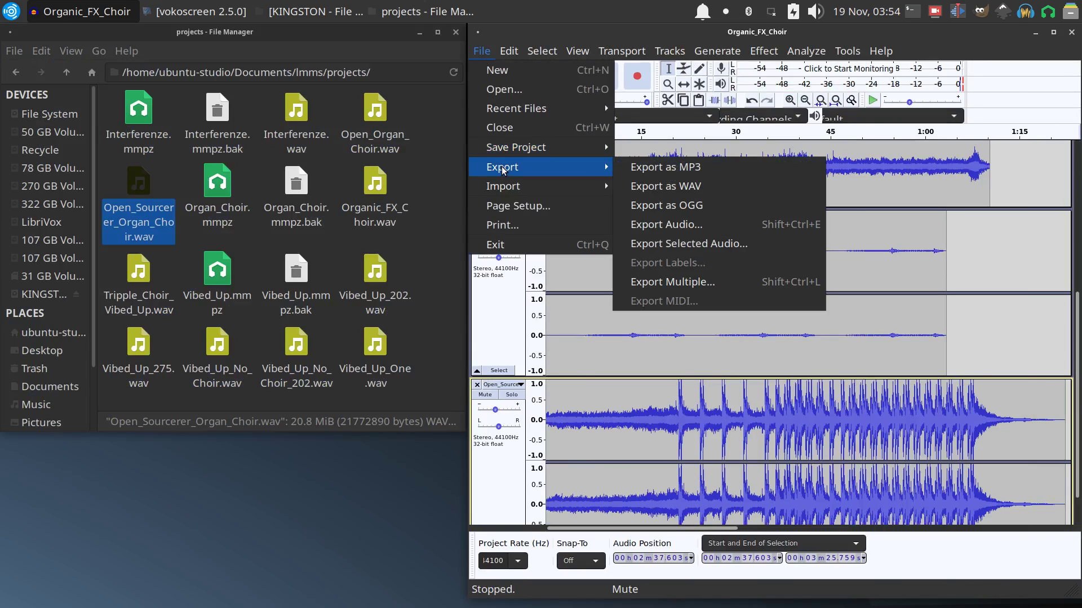
click(643, 167)
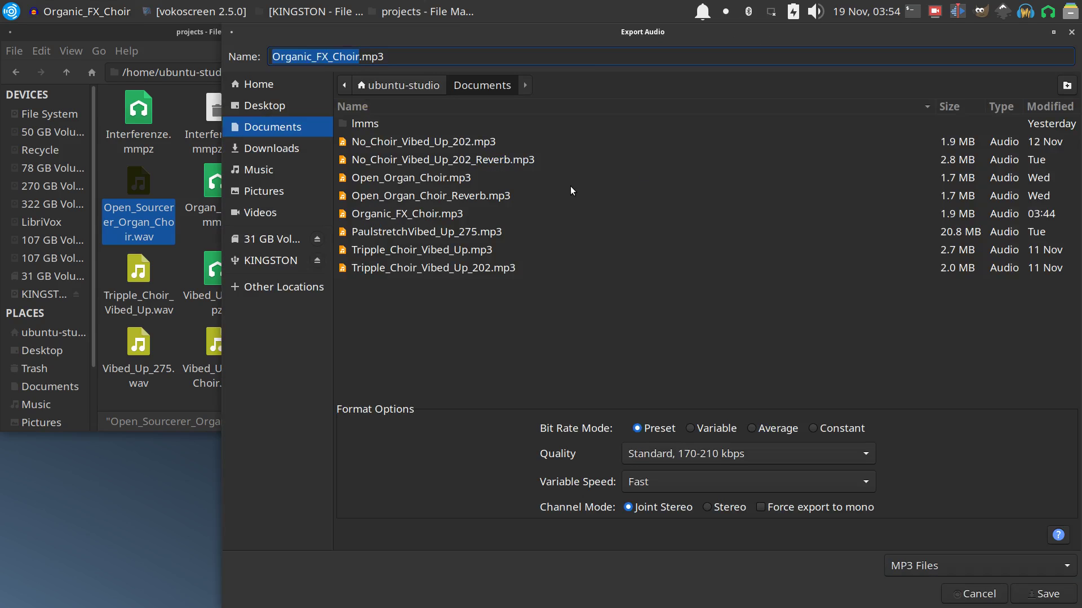
click(275, 58)
text(O)
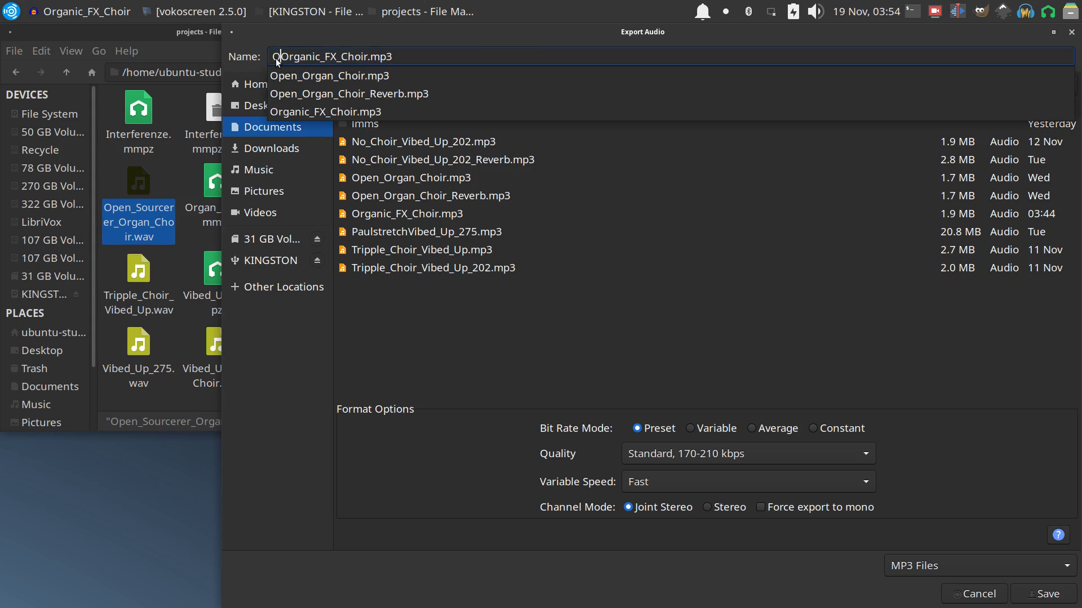
text(pen)
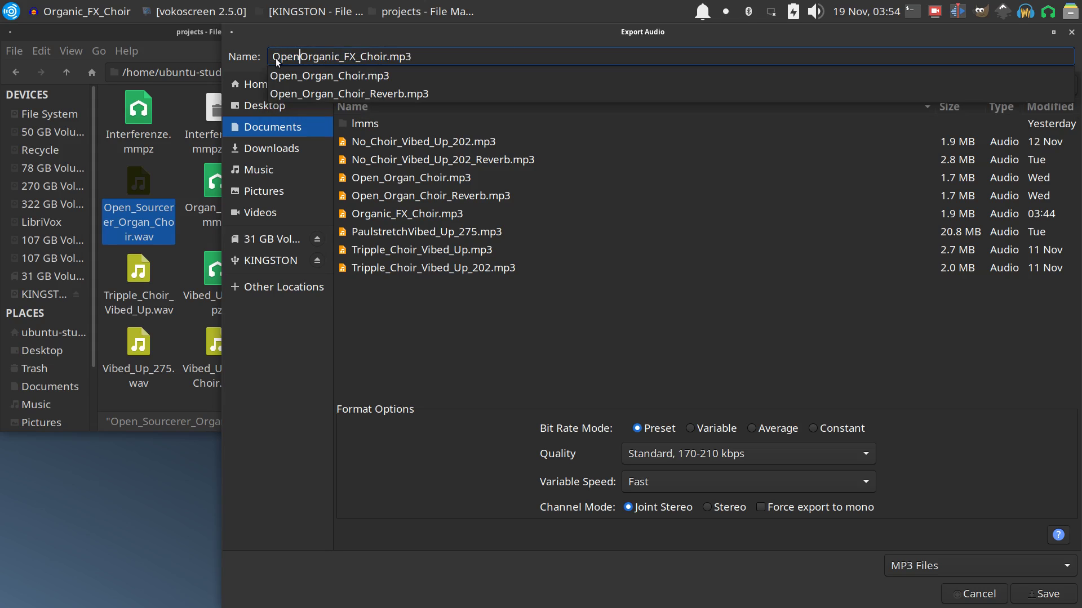
text(_)
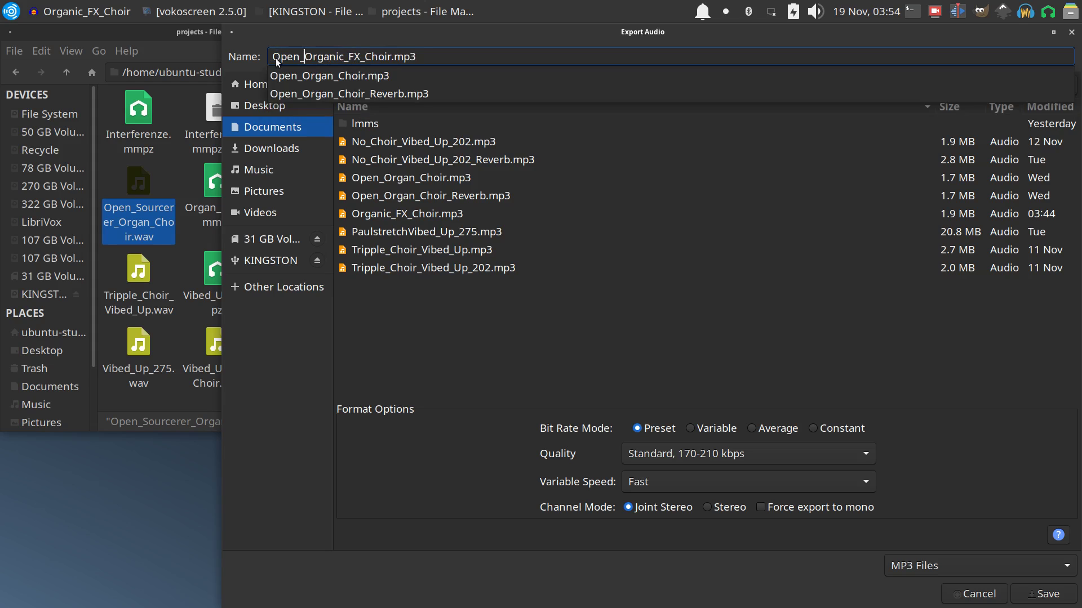
text(Sourc)
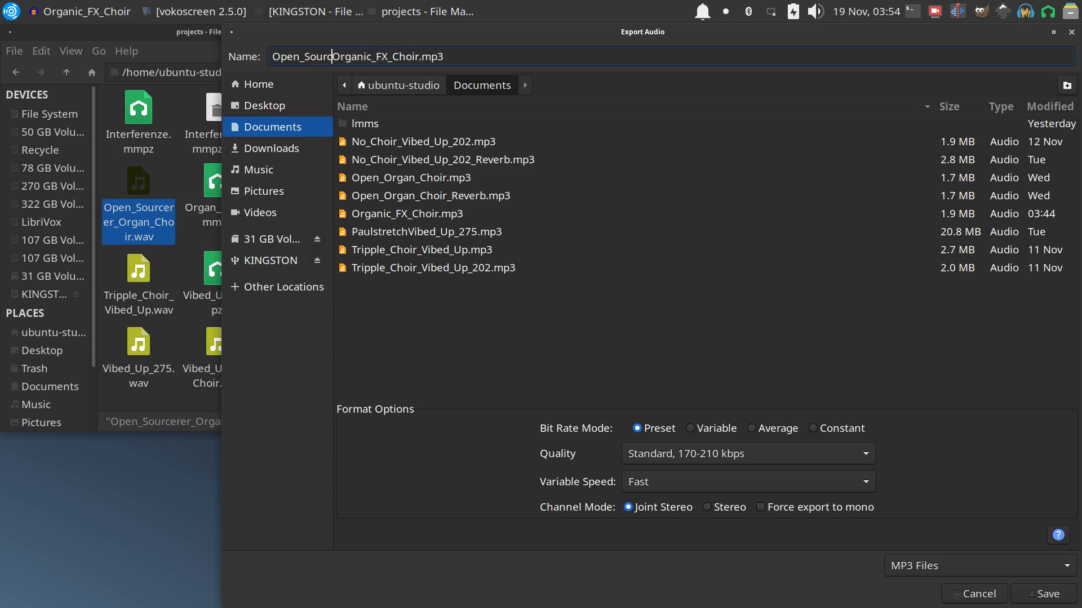
text(erer)
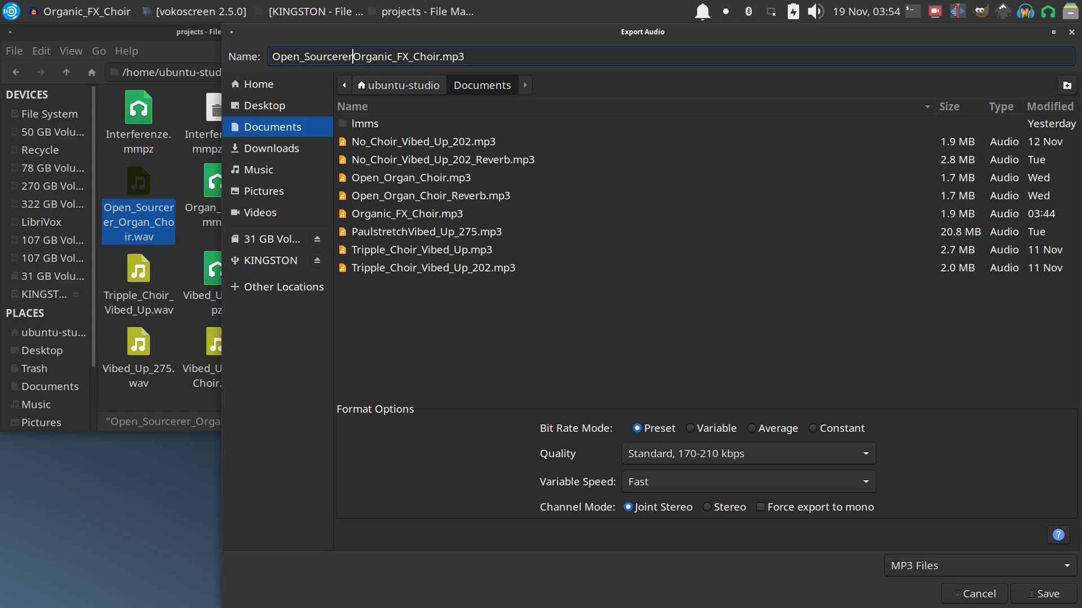
text(_)
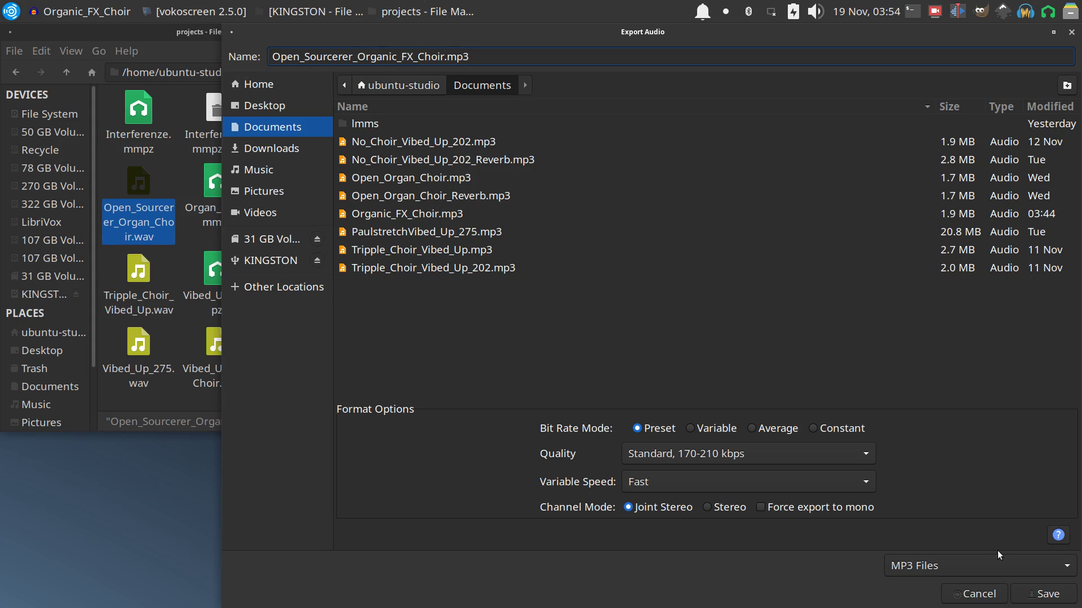
click(1041, 591)
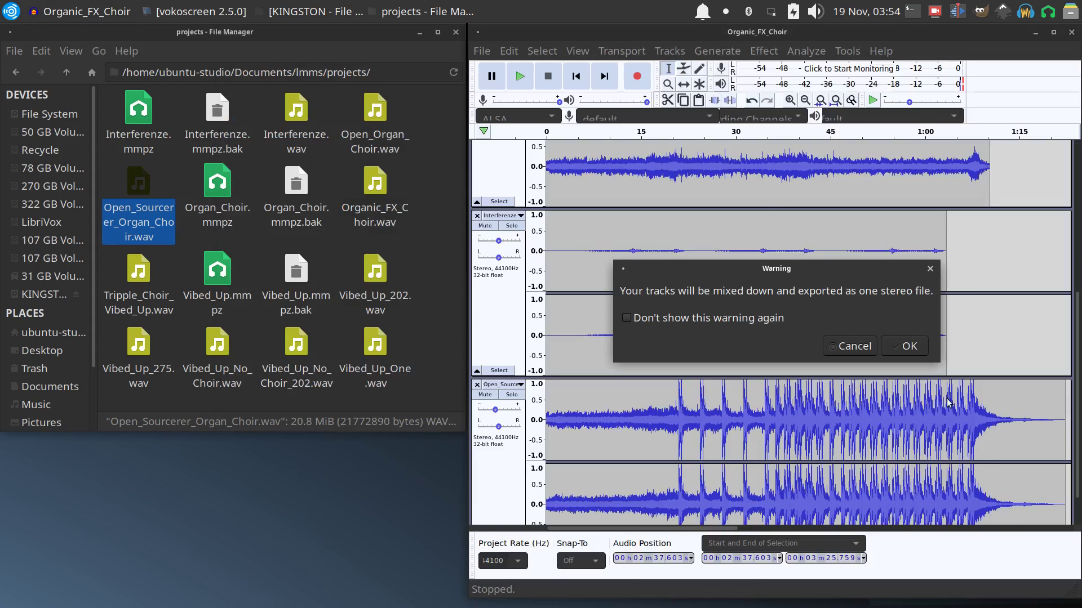
click(908, 346)
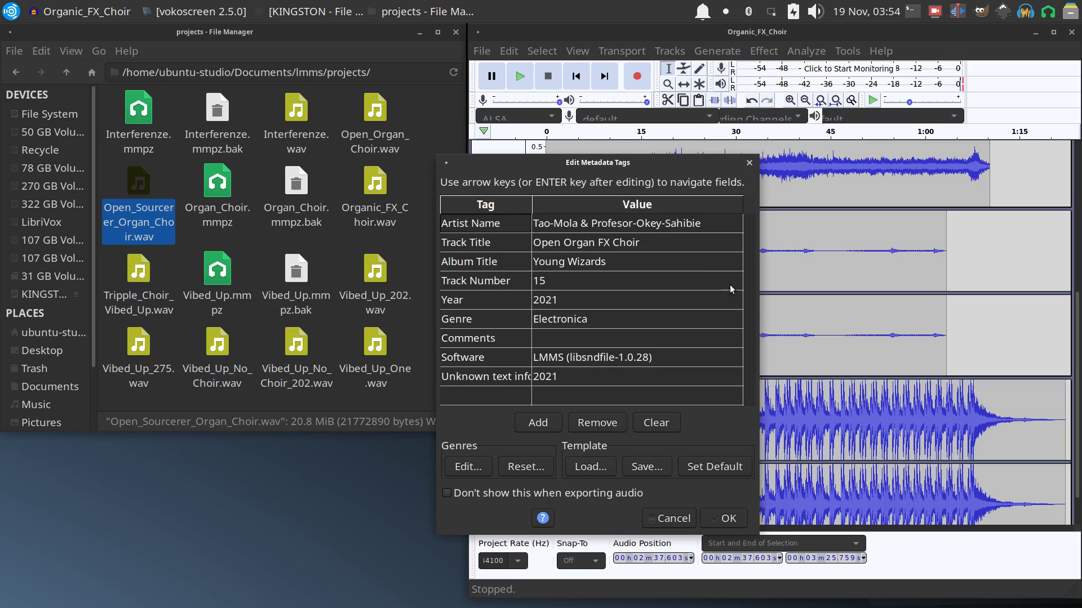
Change the track title tag to "Open Sourcerer Organ FX Choir" and finish the export with these metadata tags
click(564, 244)
click(570, 242)
text(Sso)
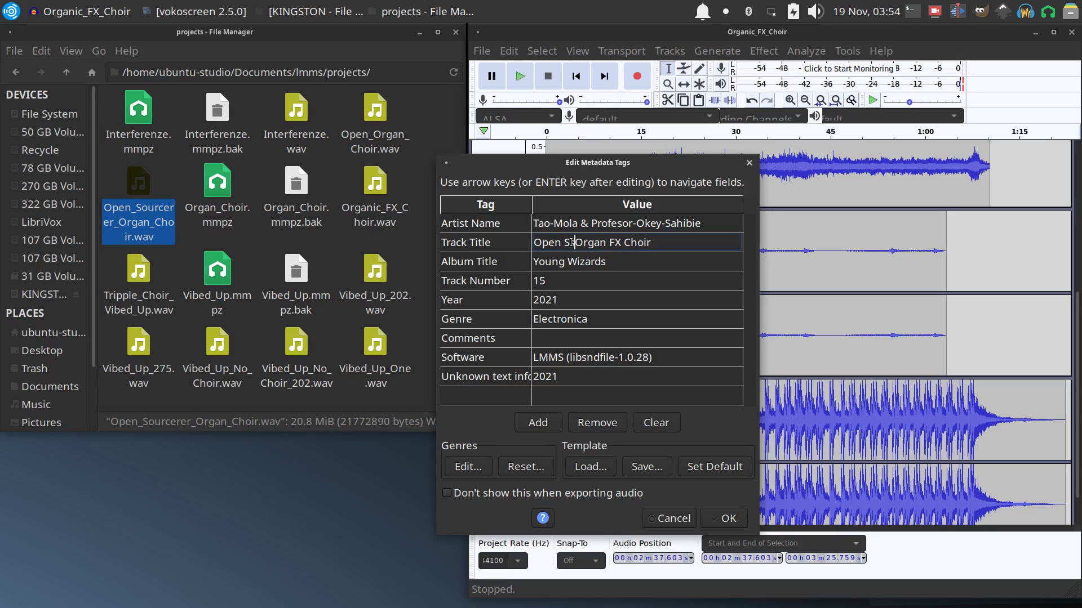
text(urc)
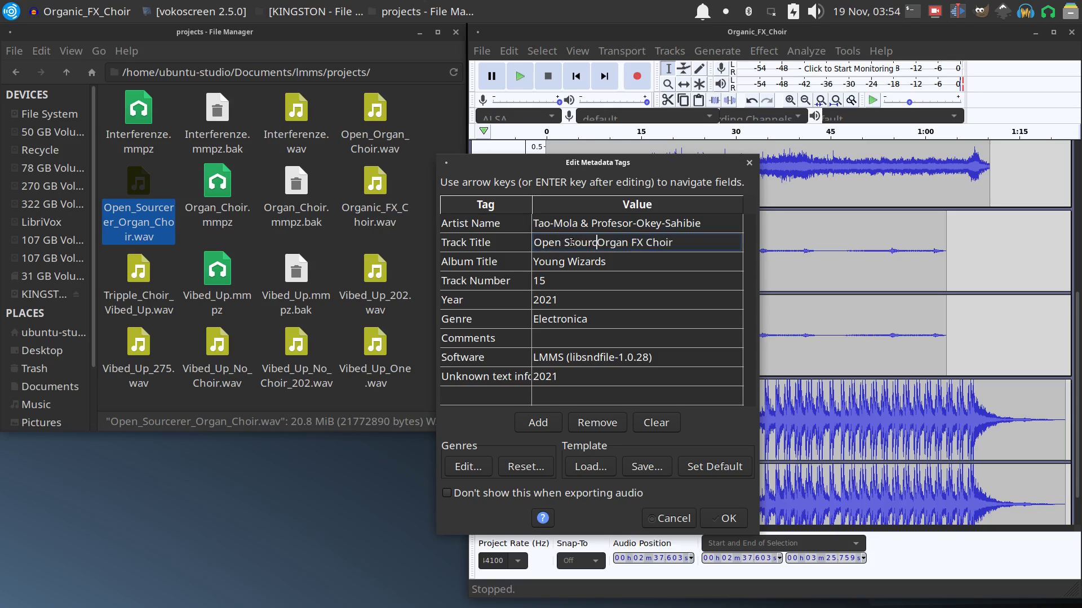
text(erer)
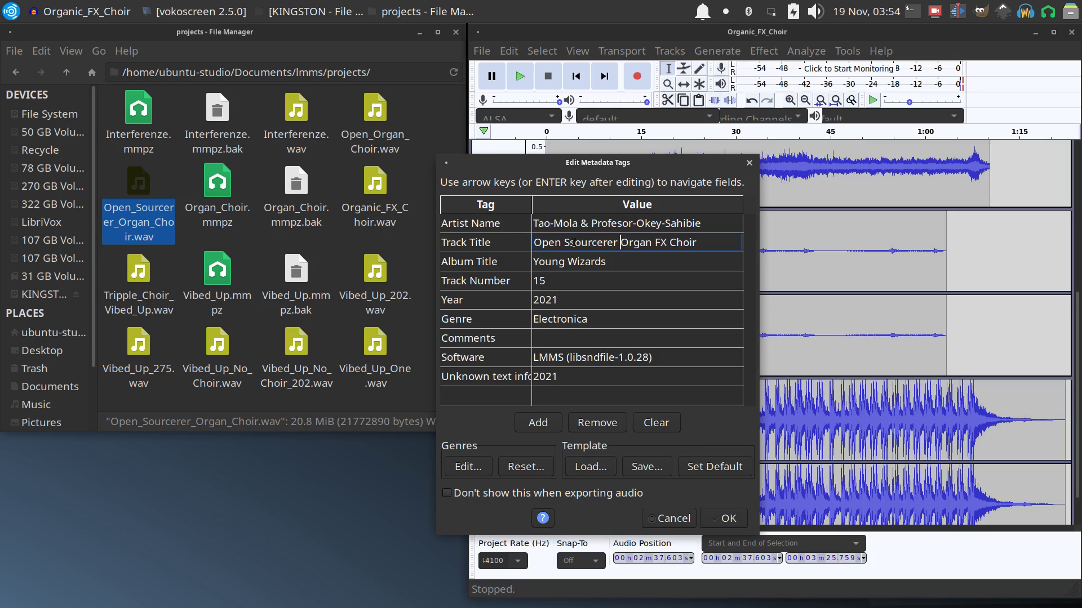
click(573, 243)
key(BackSpace)
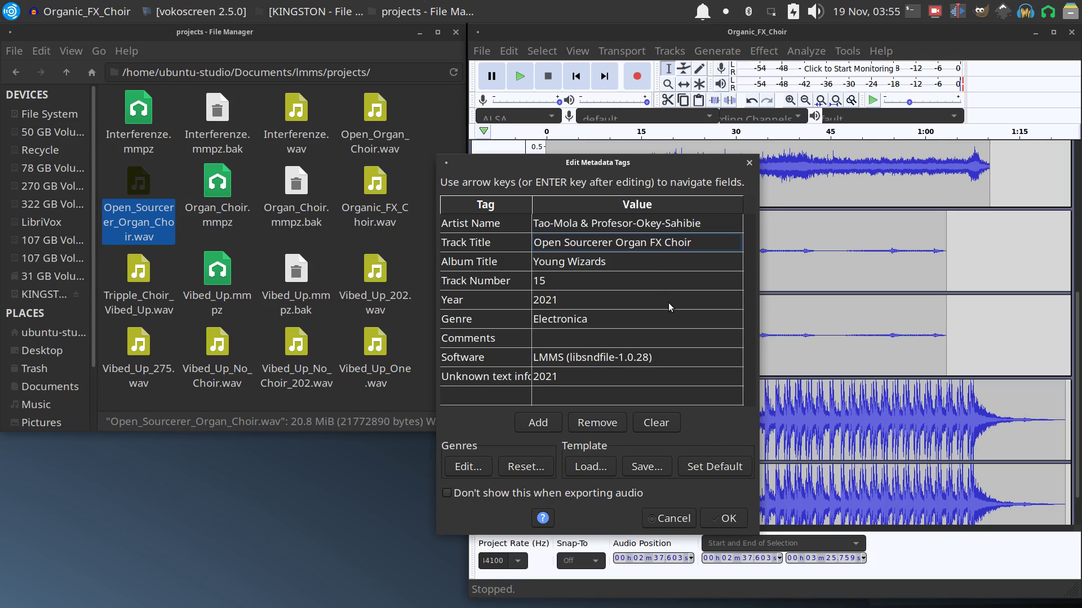
click(724, 519)
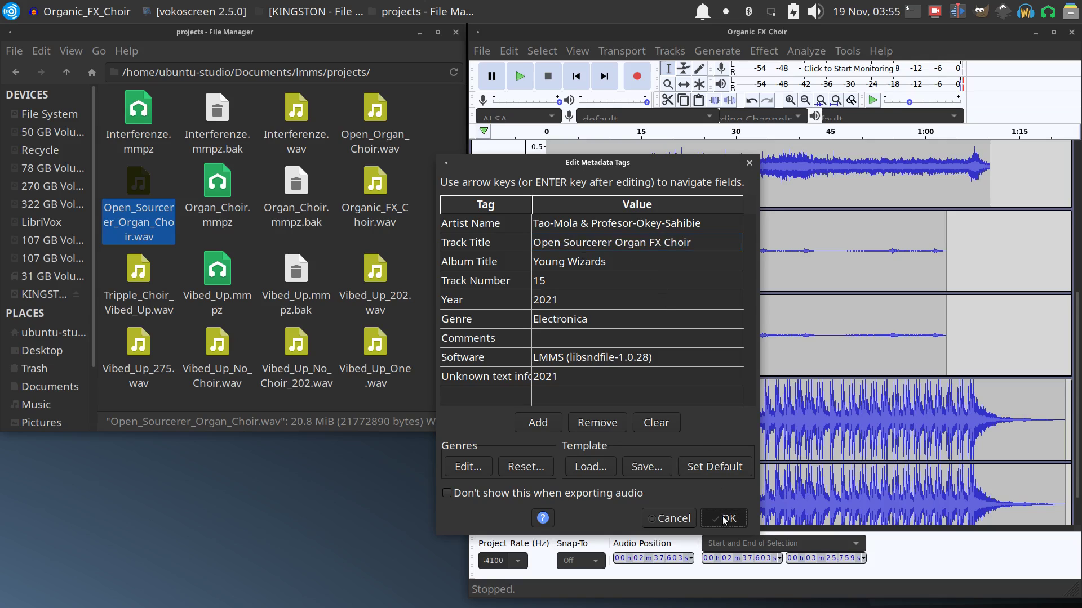
click(723, 519)
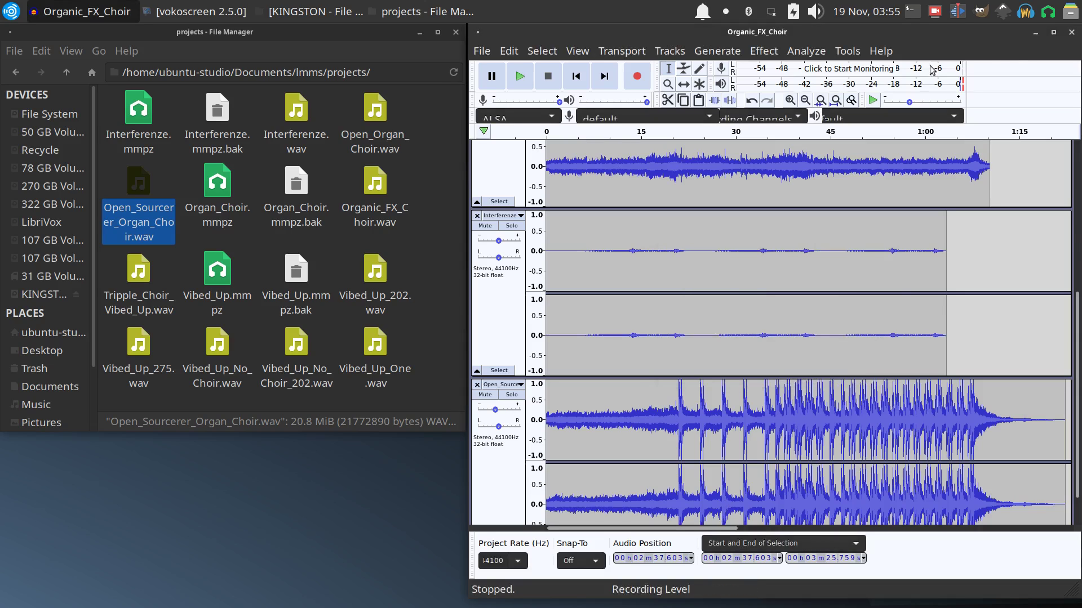
Minimize the audio editor and go back up to the Documents folder to check for the exported MP3
click(1034, 32)
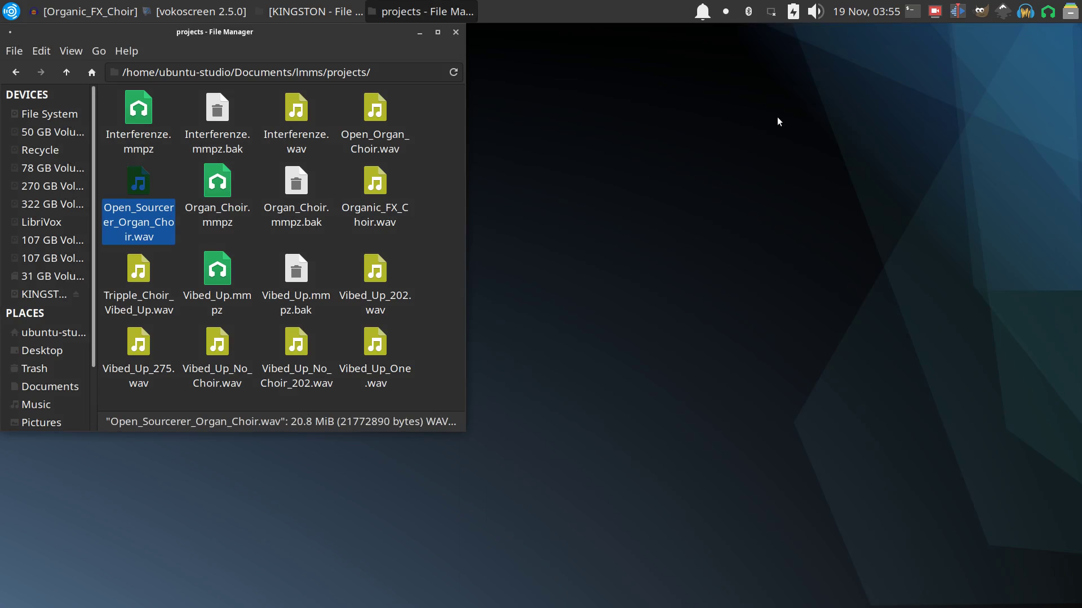
click(65, 73)
click(65, 72)
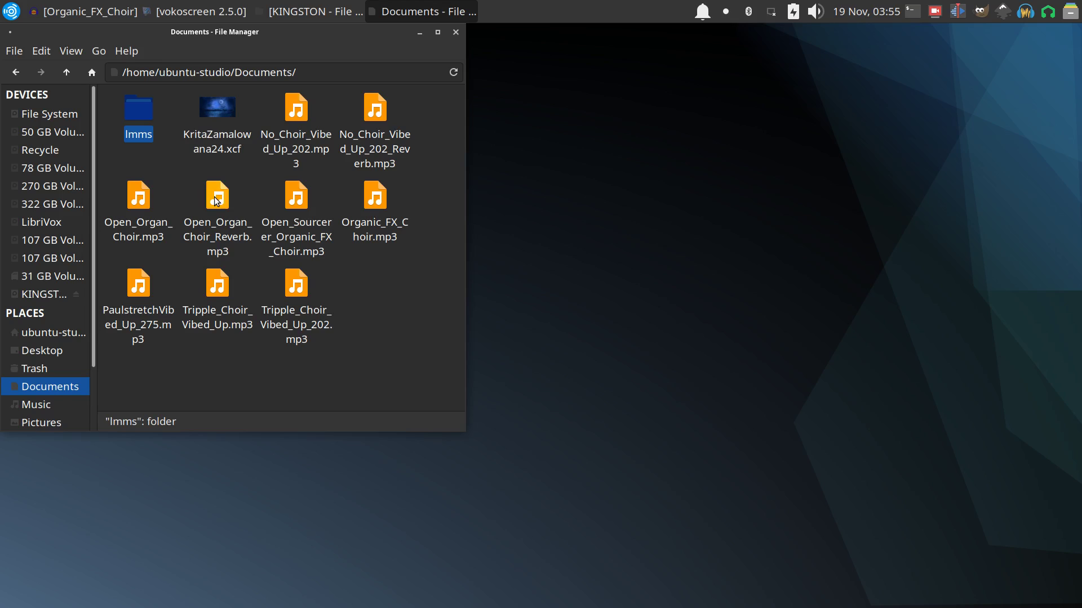
Play Open_Sourcerer_Organic_FX_Choir.mp3 from Documents in a narrower player window beside the file manager, and minimize the file manager
double_click(297, 200)
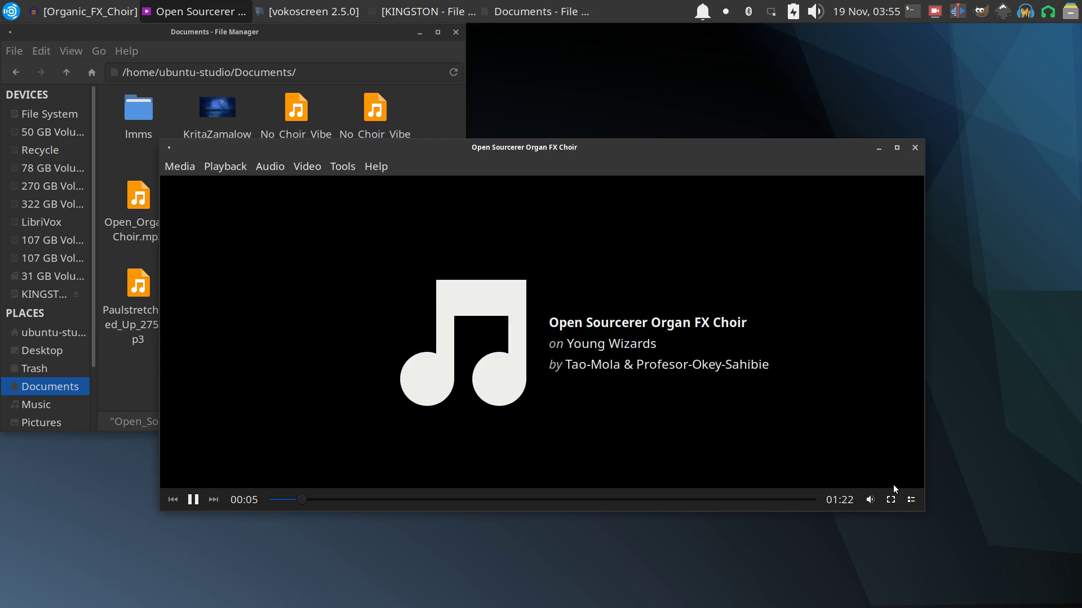
click(872, 499)
drag(799, 196, 657, 196)
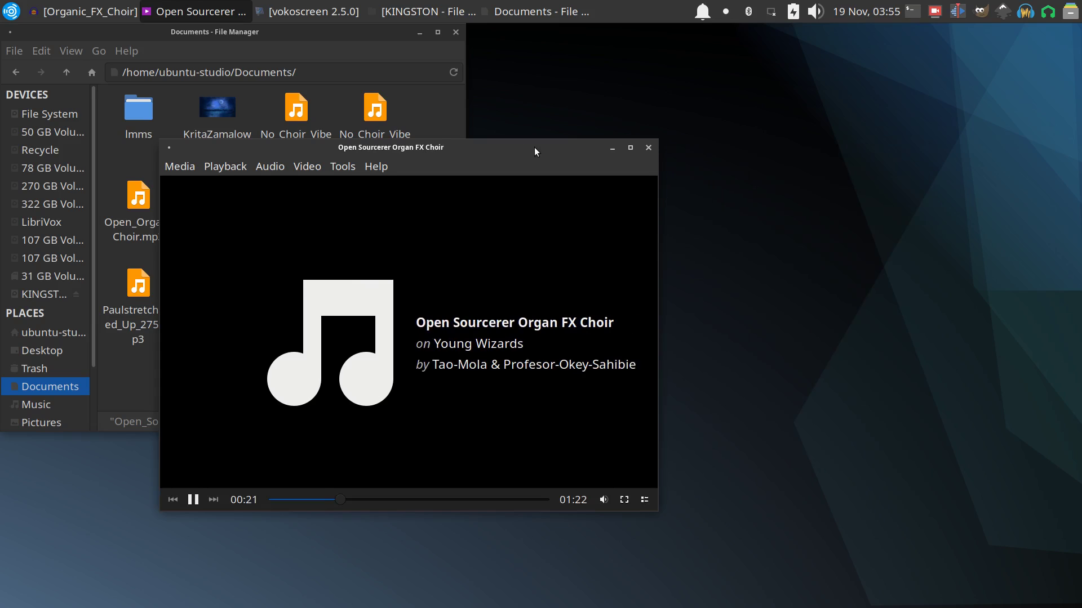
drag(457, 148, 800, 45)
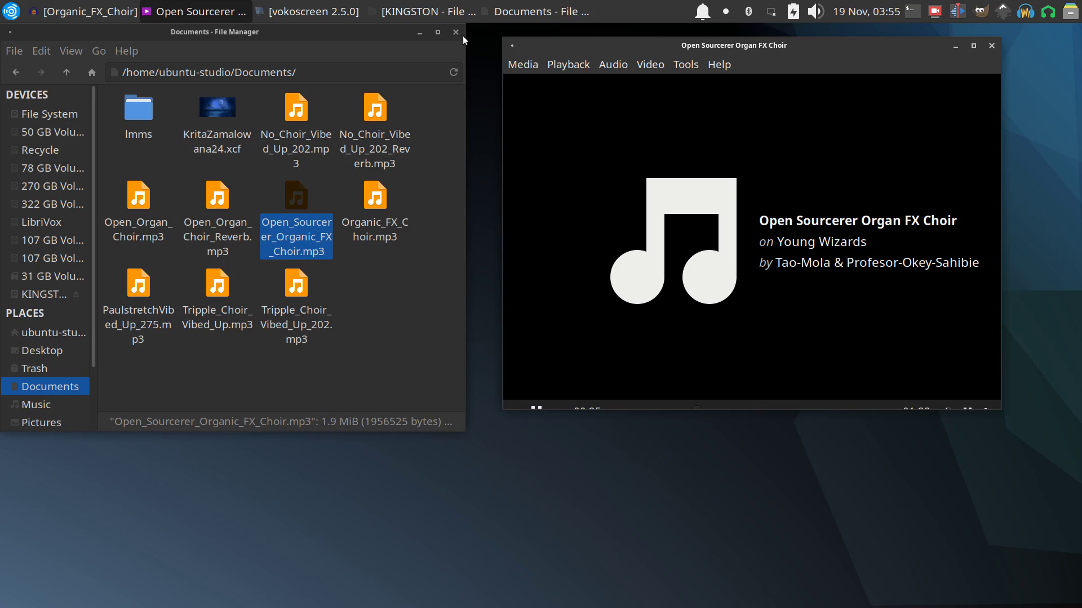
click(421, 32)
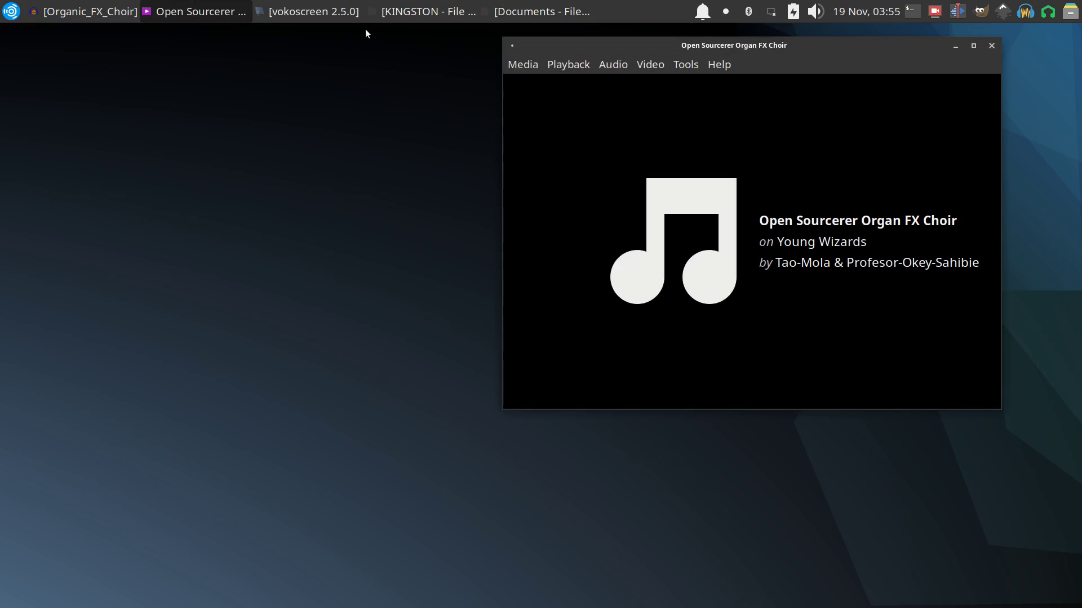
Switch back to Audacity and save the project under the name Organic_FX_Choir.aup in the lmms projects folder
click(97, 11)
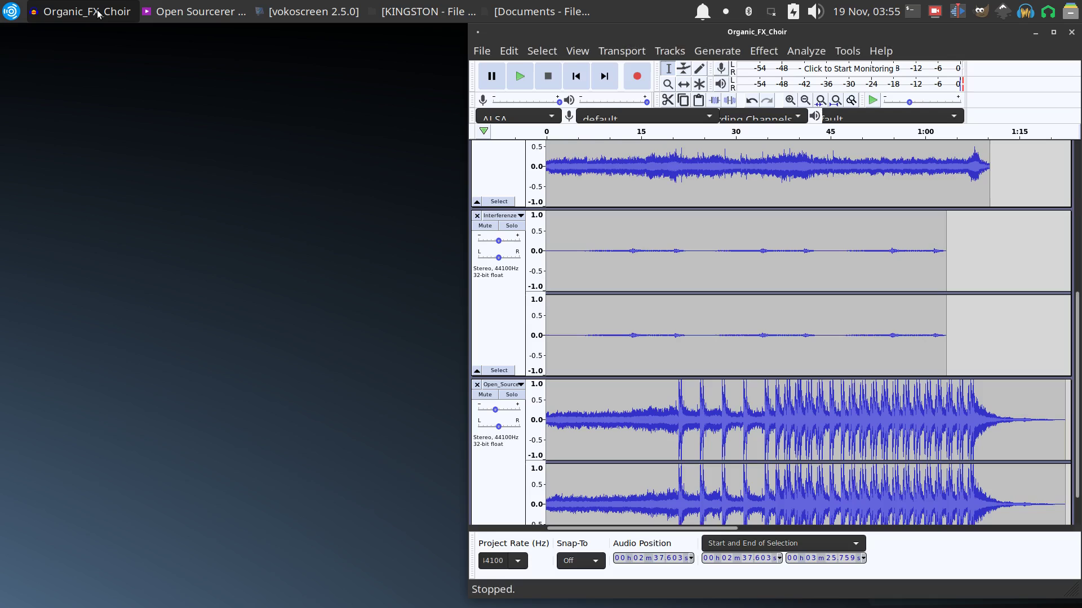
click(482, 54)
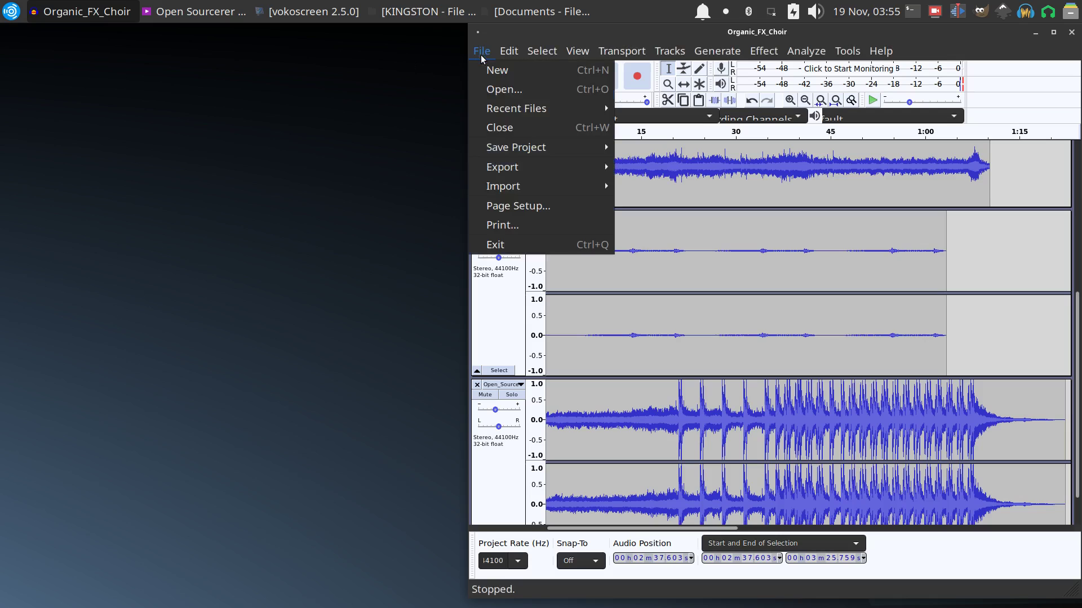
mouse_move(497, 156)
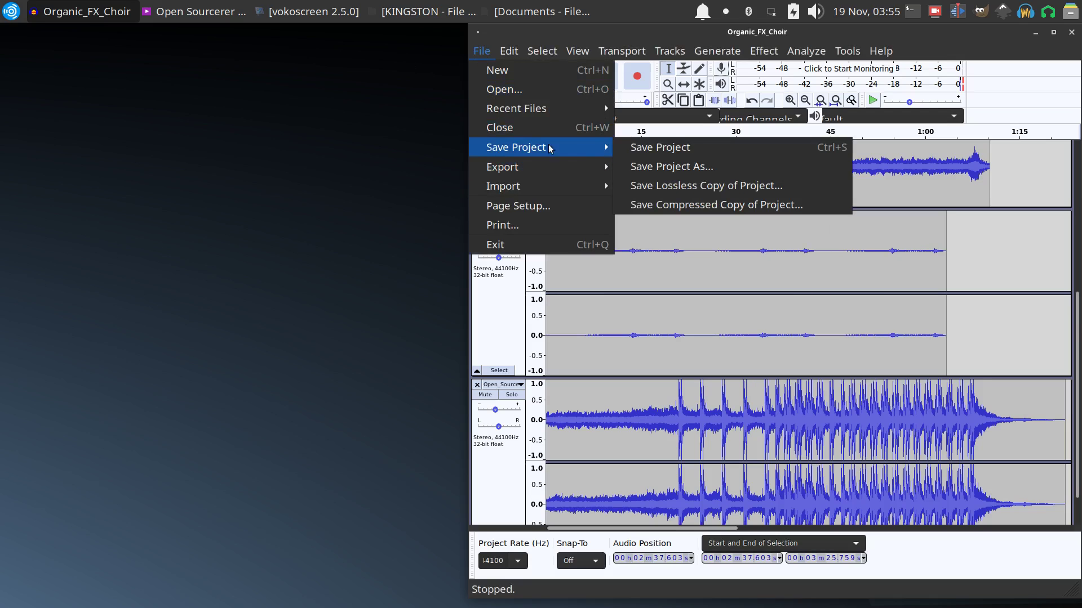
click(669, 167)
click(895, 360)
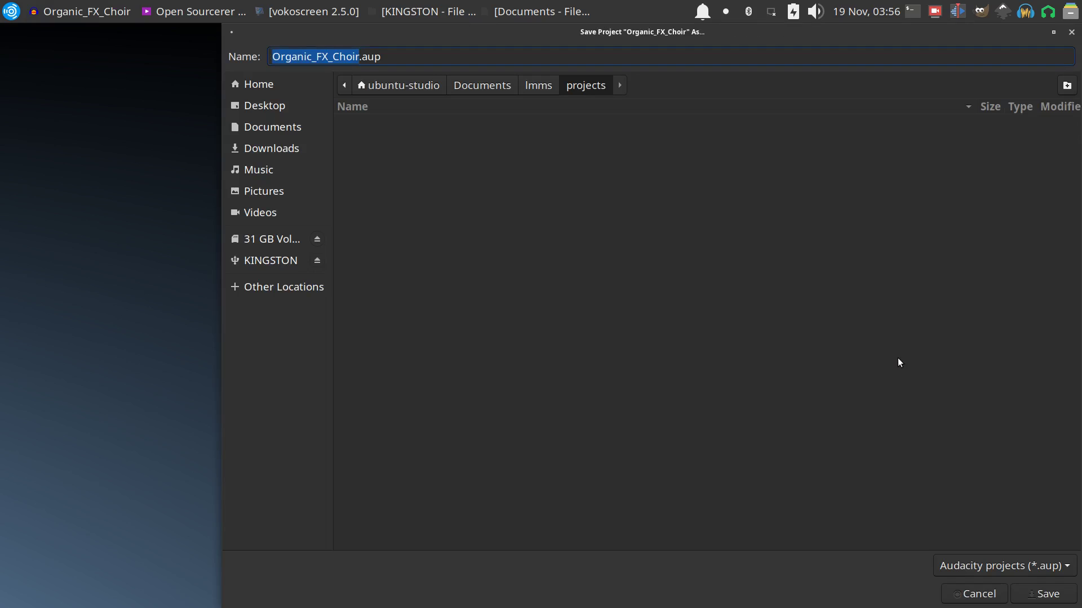
click(1047, 598)
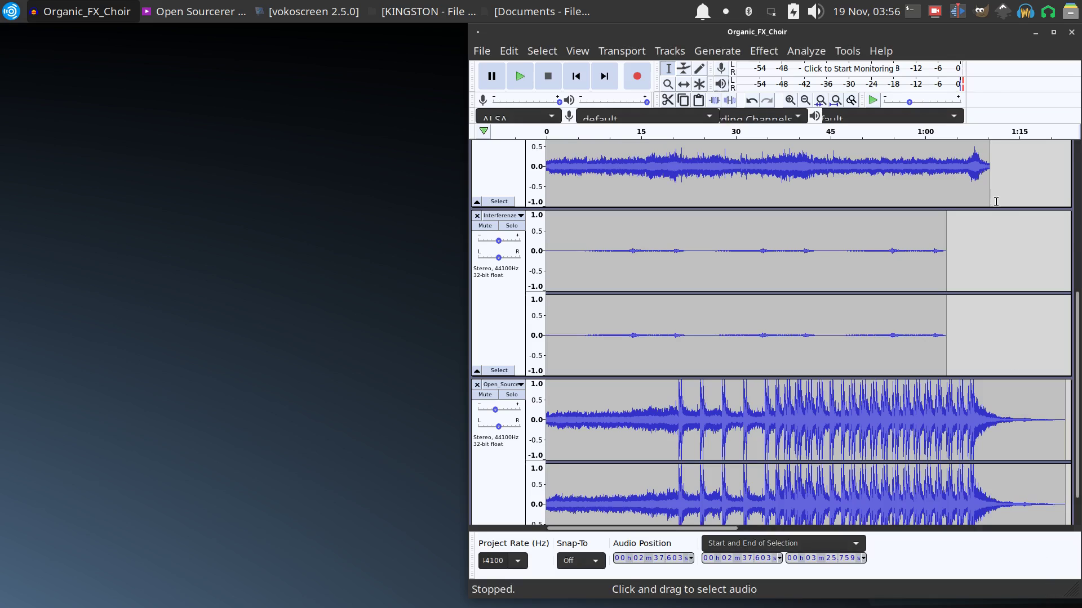
Move the audio editor beside the player, view its topmost tracks, close the editor, and minimize the media player
drag(979, 35, 548, 37)
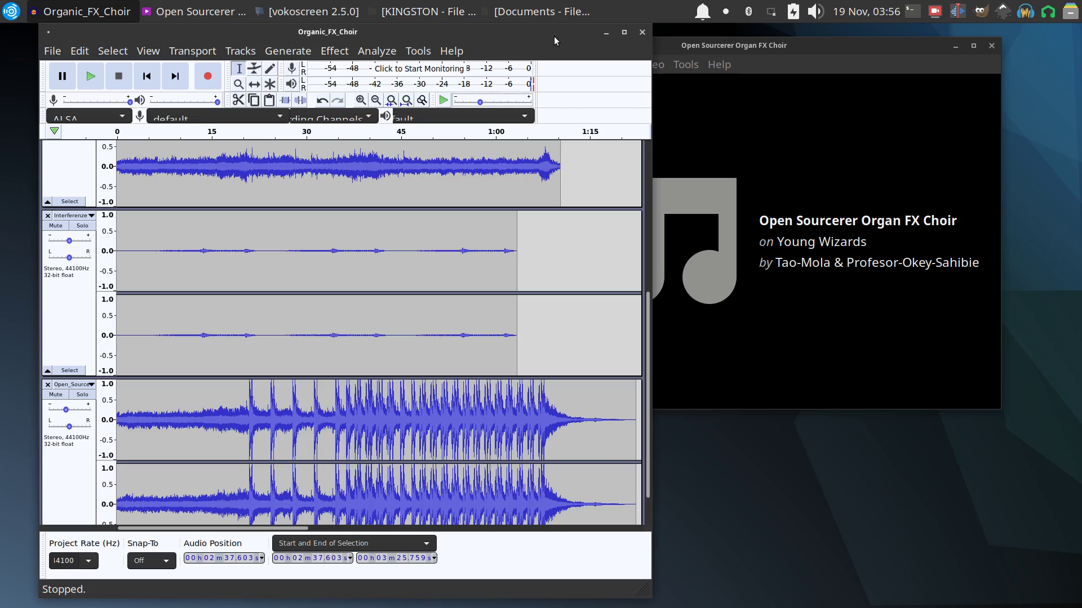
drag(649, 312, 638, 99)
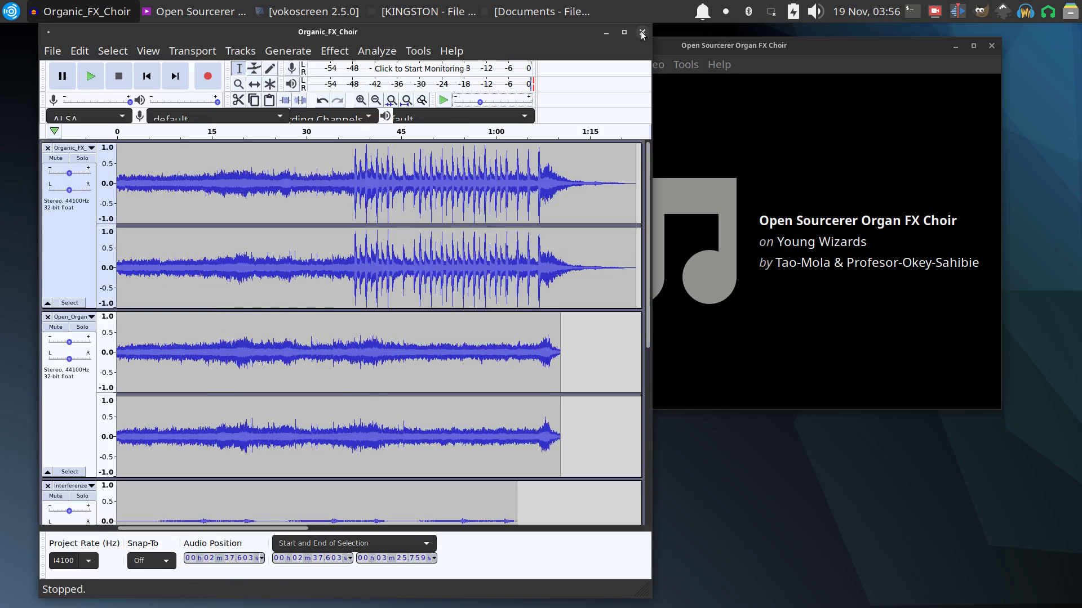
click(641, 31)
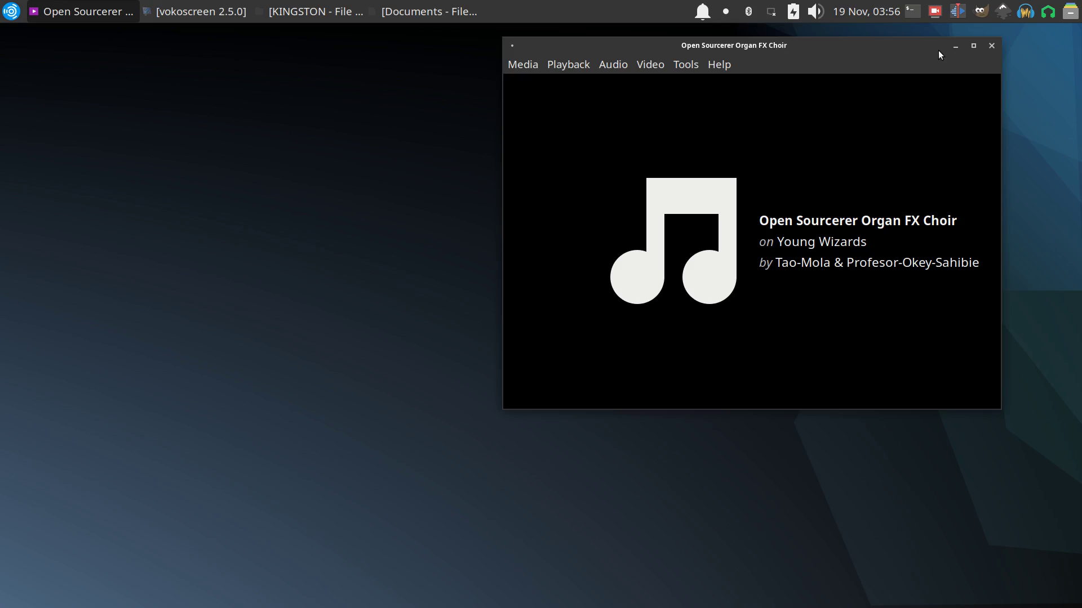
click(955, 48)
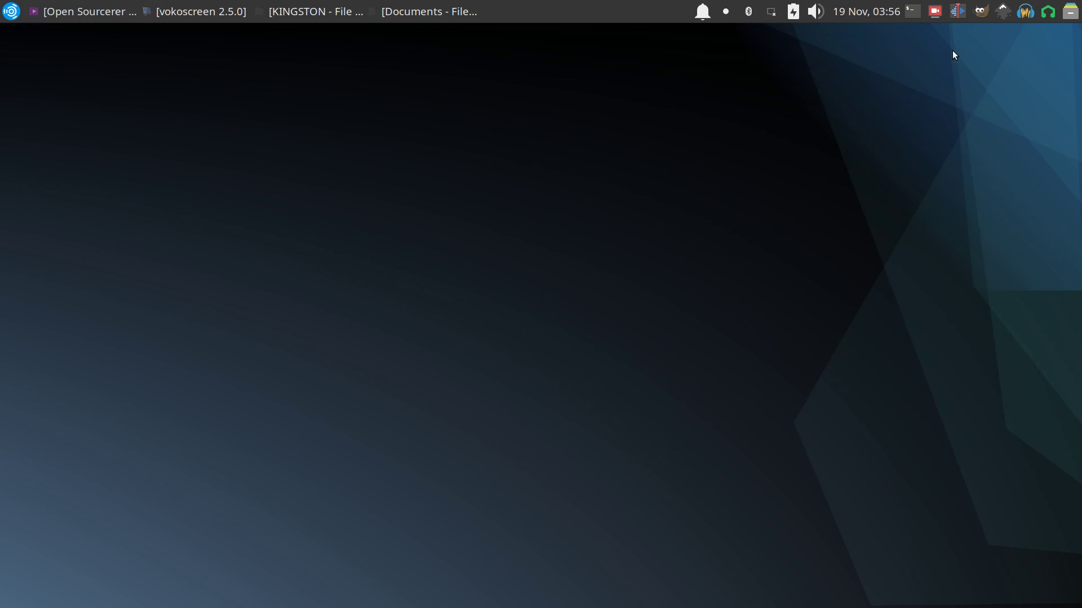
right_click(725, 14)
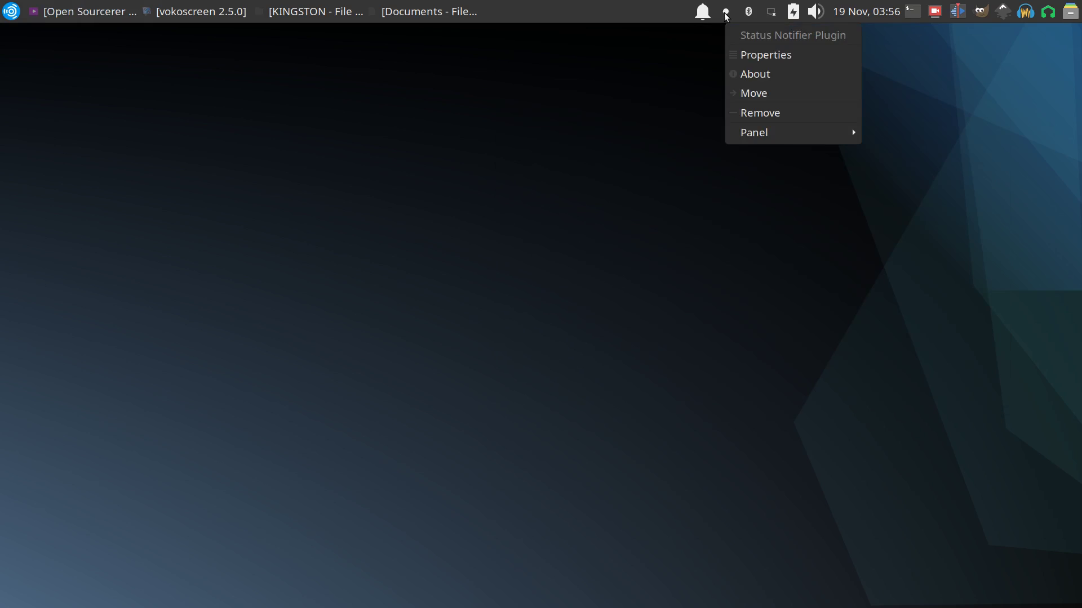